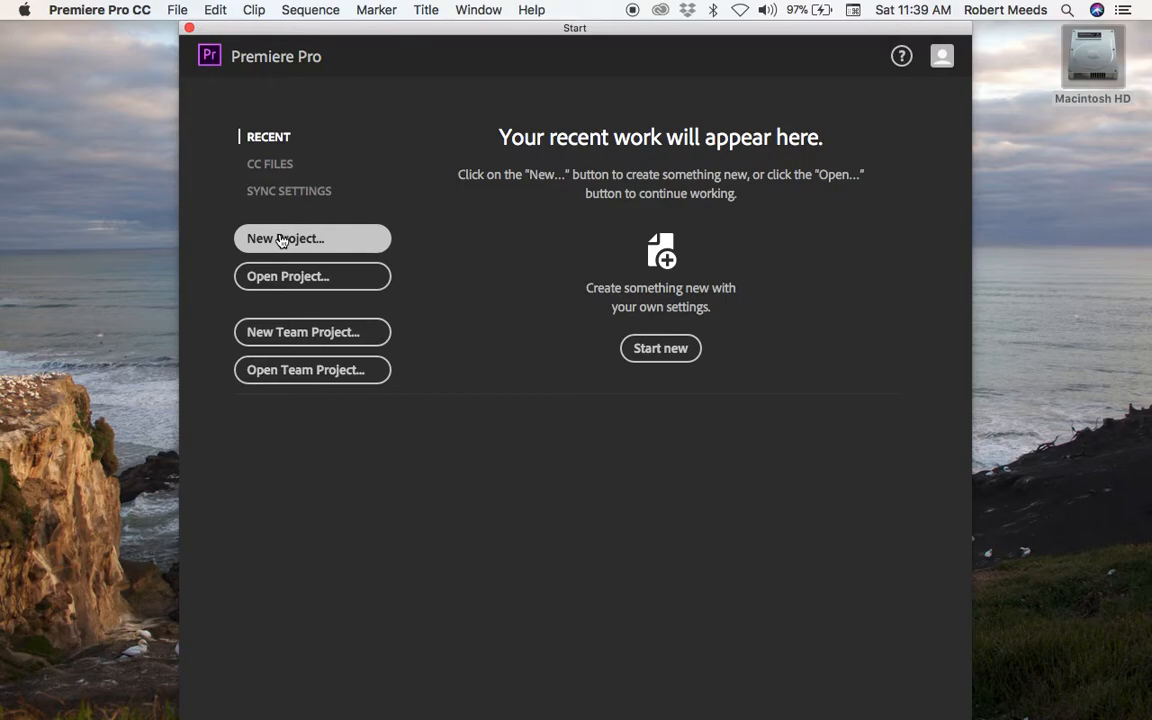
# - Create a new project named "movin right along" with the default project settings
pyautogui.click(282, 239)
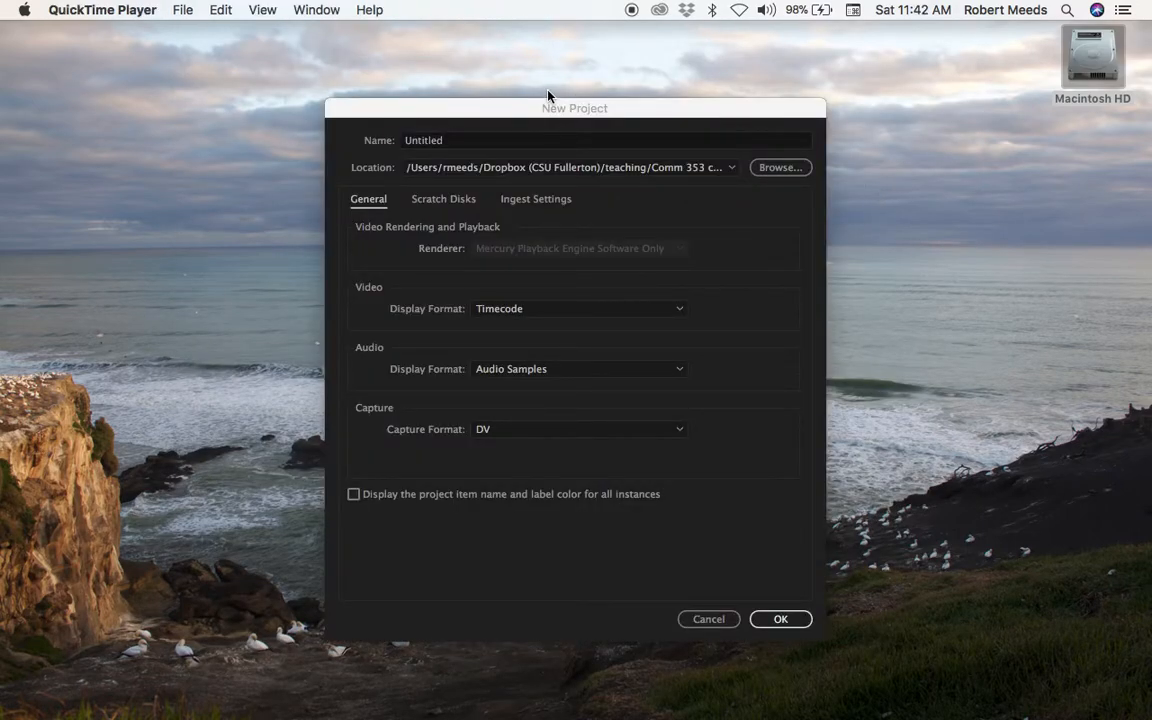
pyautogui.click(486, 121)
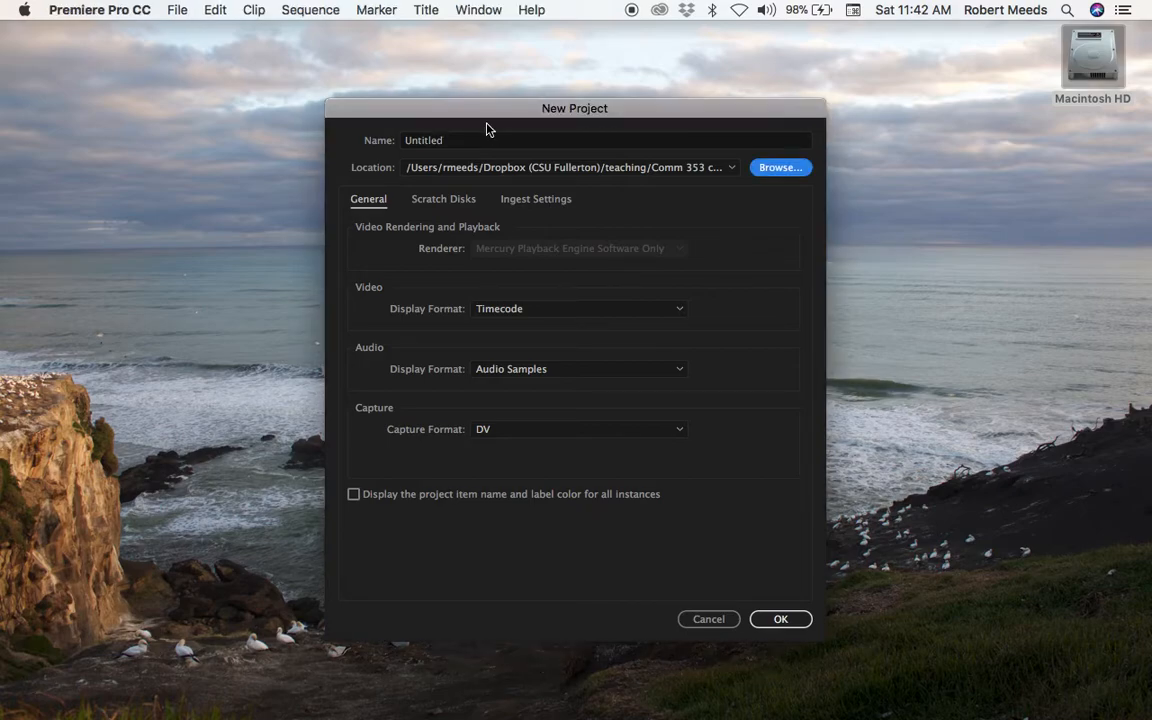
pyautogui.click(455, 141)
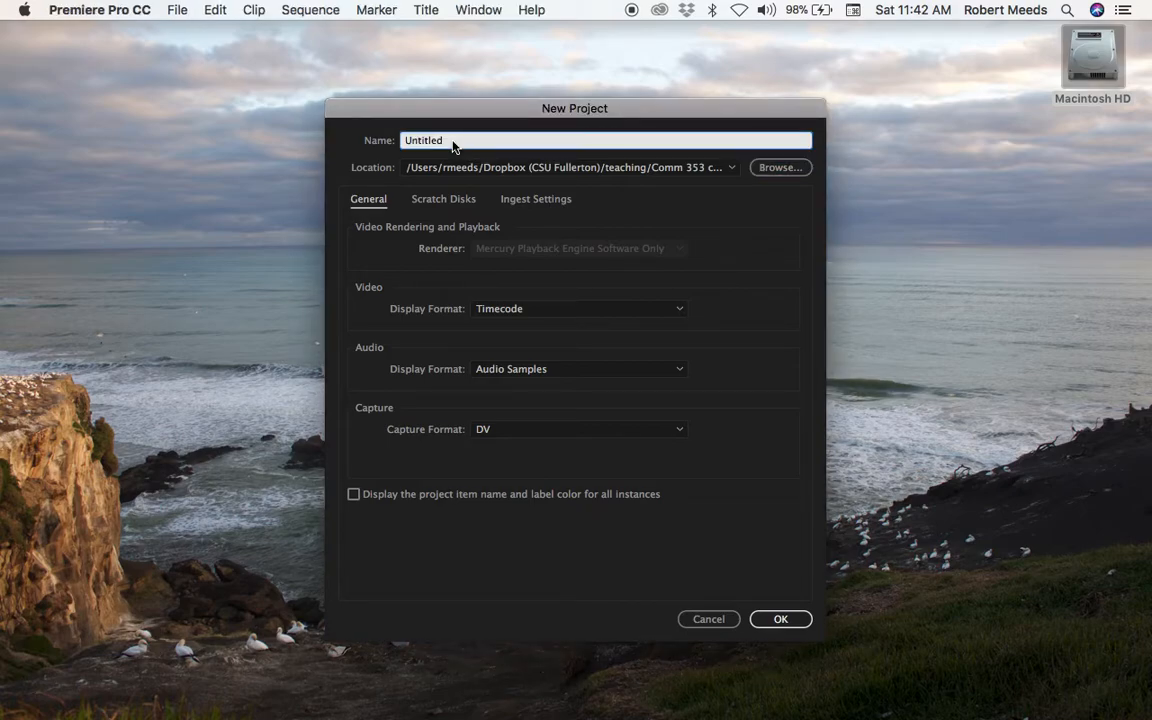
pyautogui.write('movin right along')
pyautogui.click(790, 621)
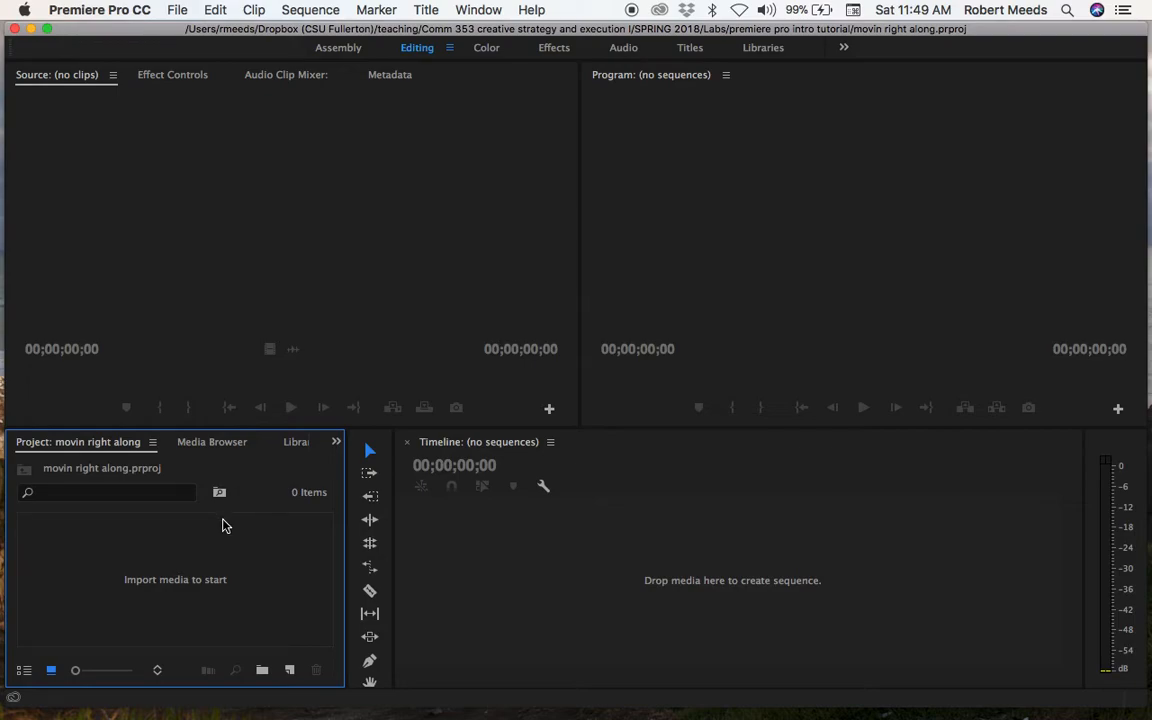
# - Show the Effects panel, then switch between it and the Project panel, ending on the Project panel
pyautogui.click(479, 11)
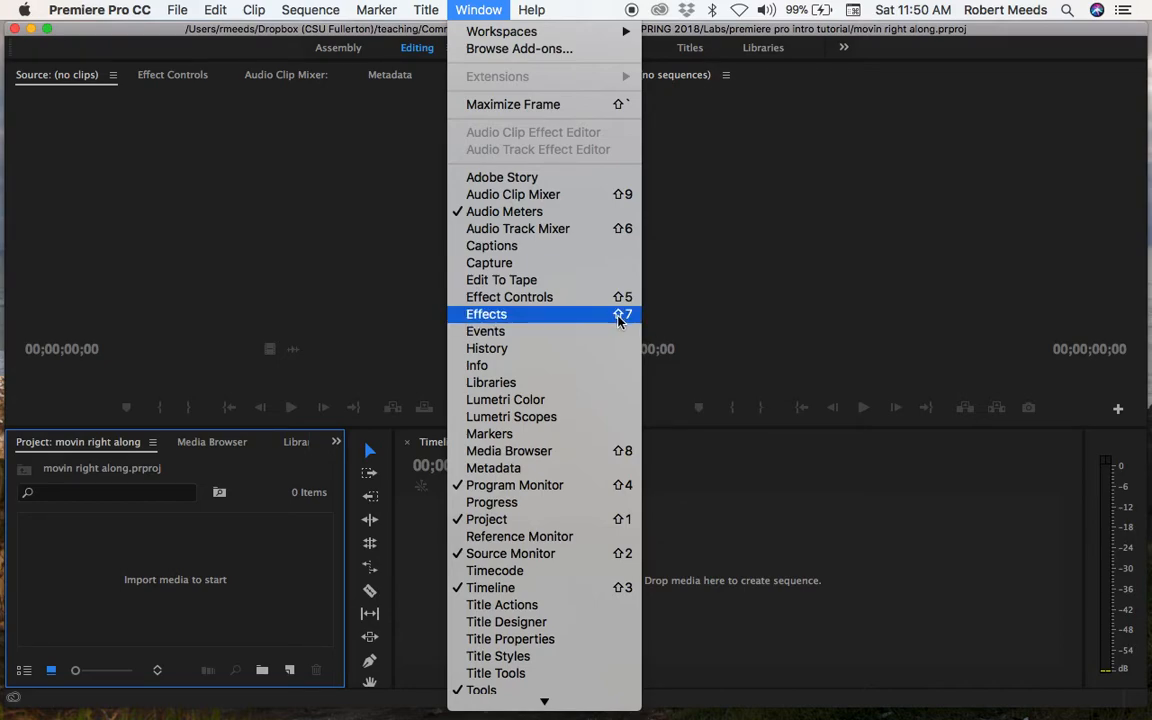
pyautogui.click(567, 316)
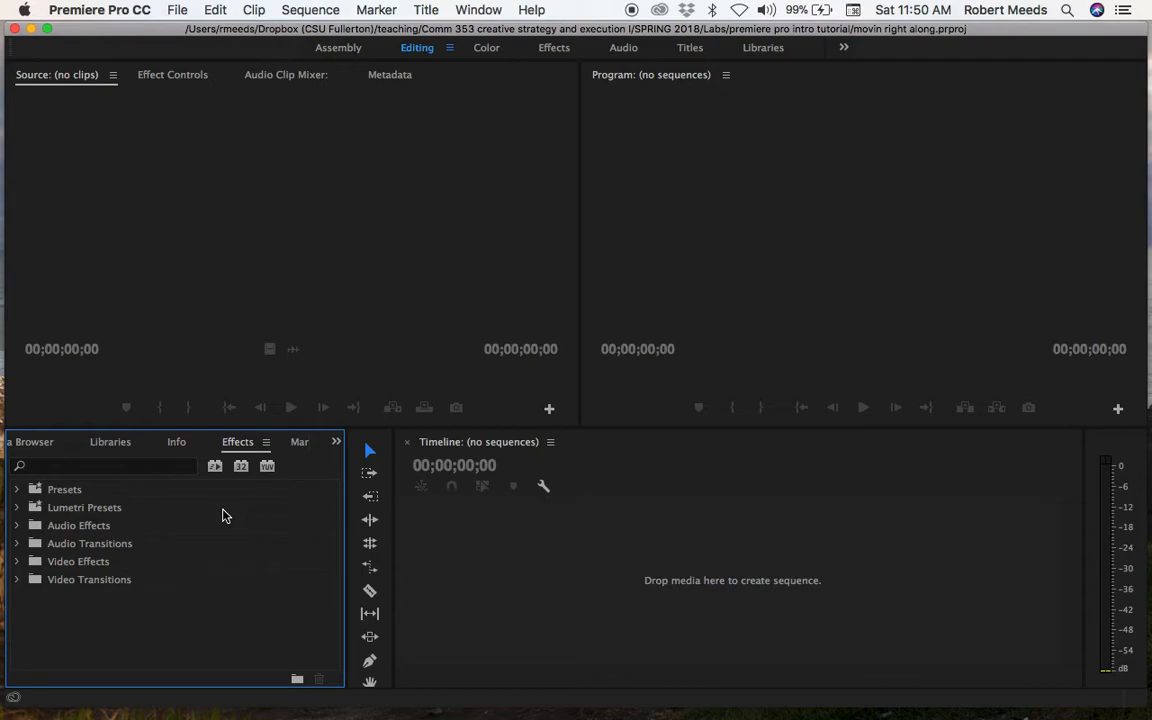
pyautogui.hotkey('shift', '1')
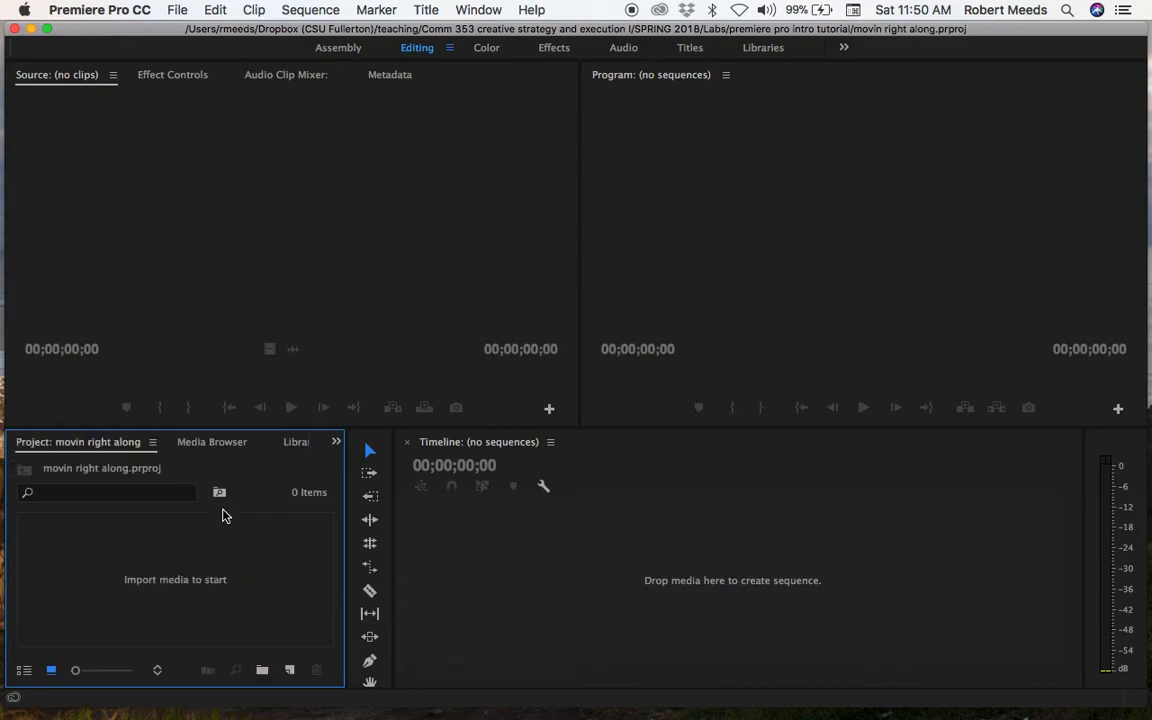
pyautogui.hotkey('shift', '7')
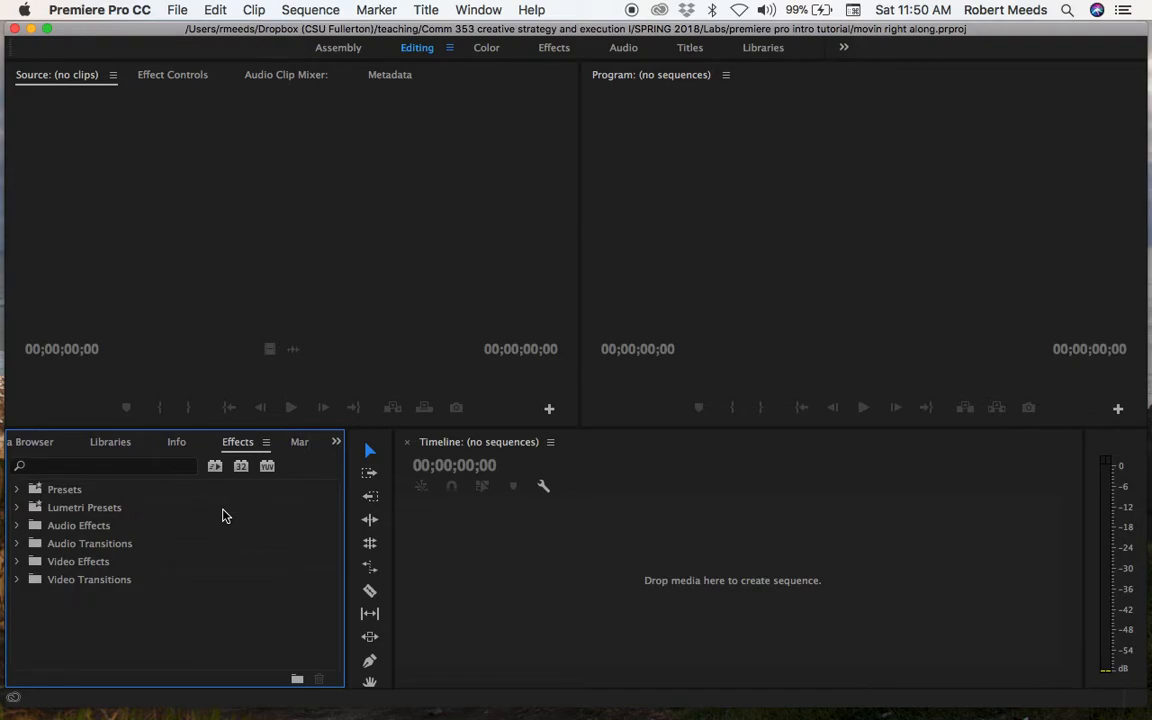
pyautogui.hotkey('shift', '1')
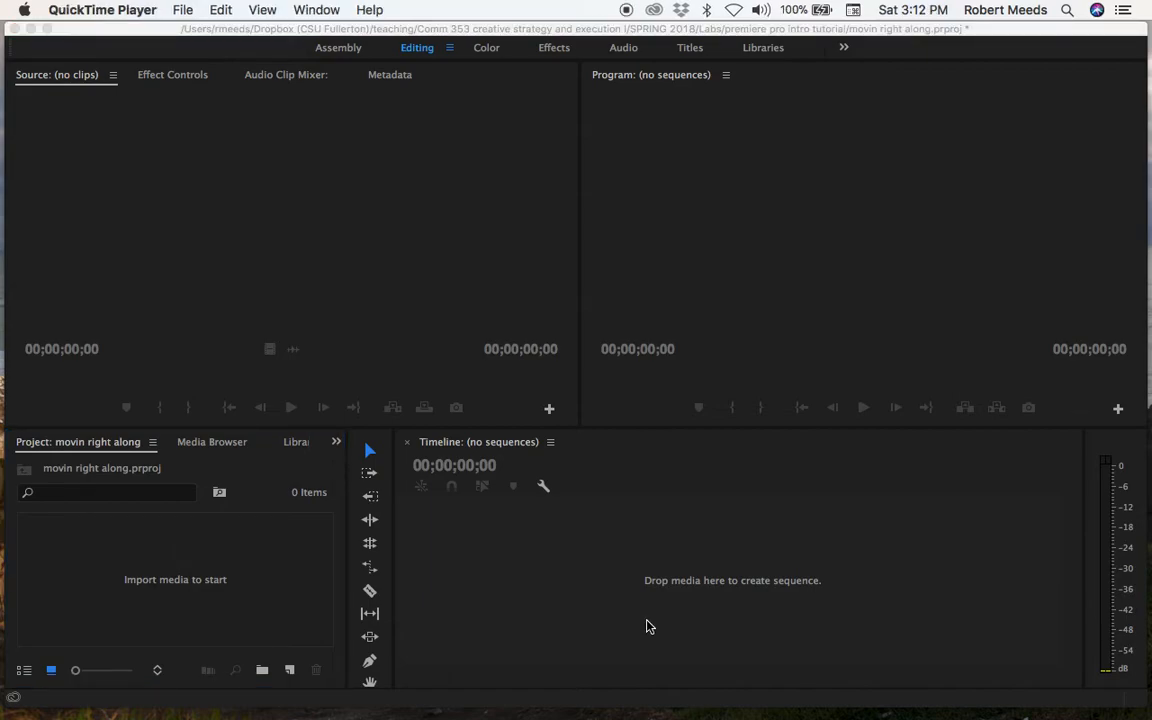
# - Import all files from the "rolling videos" folder into the project
pyautogui.click(228, 560)
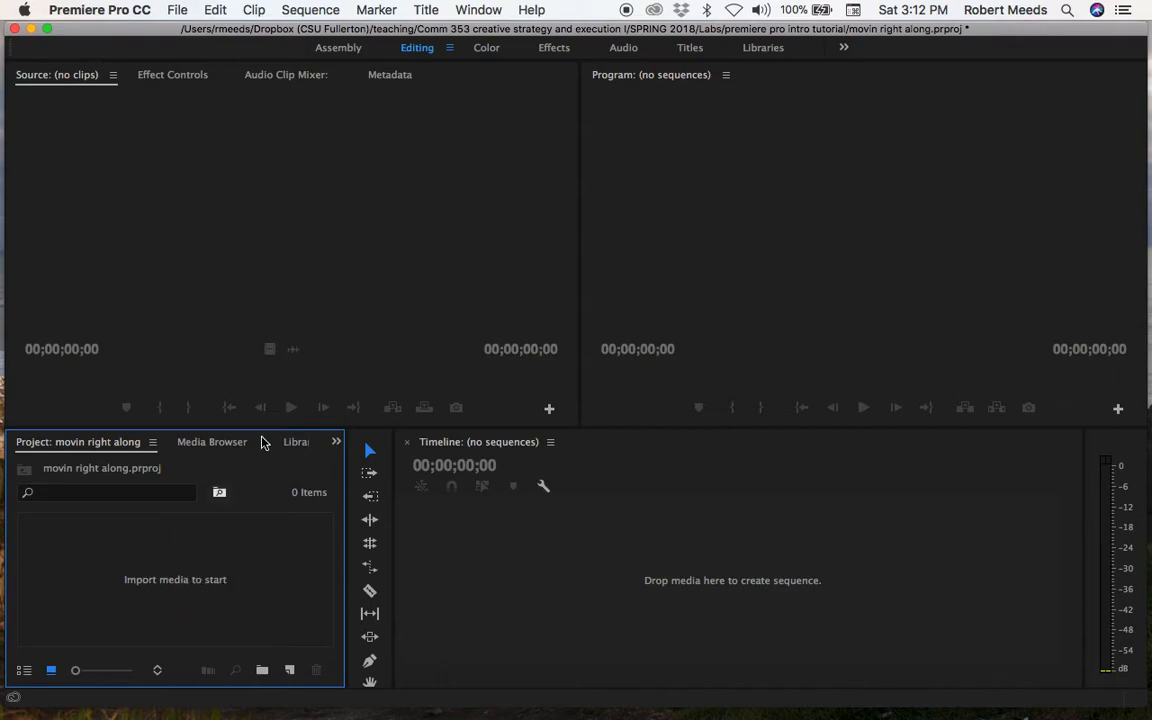
pyautogui.click(175, 10)
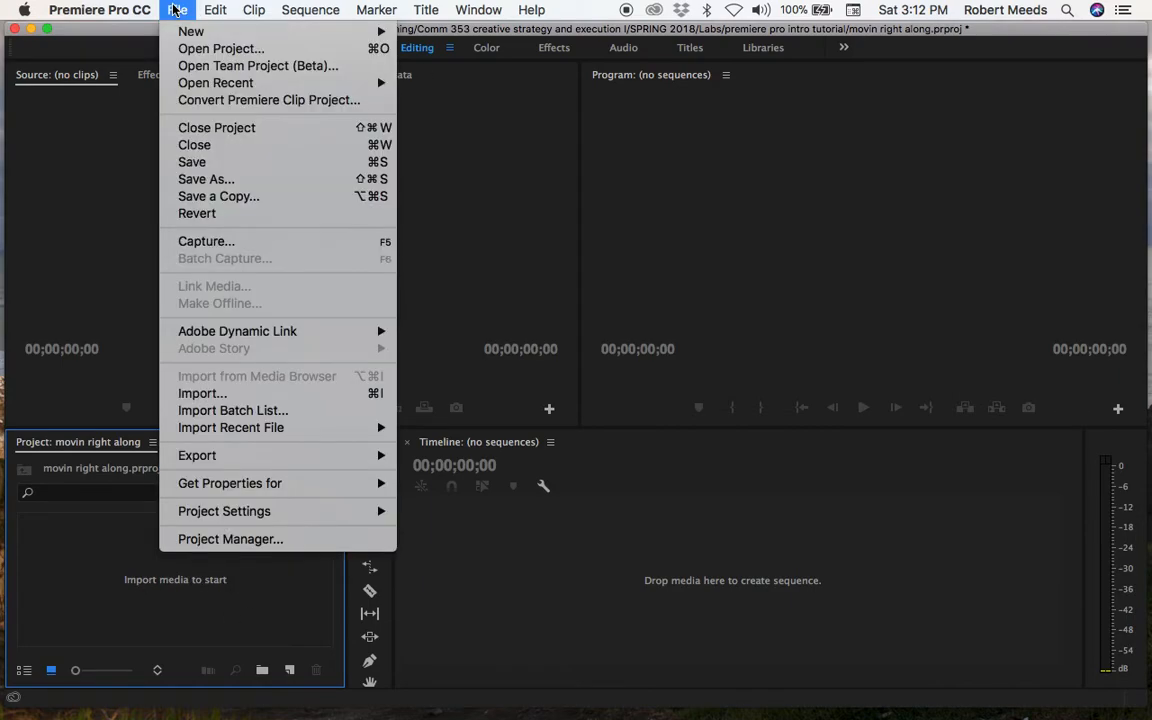
pyautogui.click(210, 398)
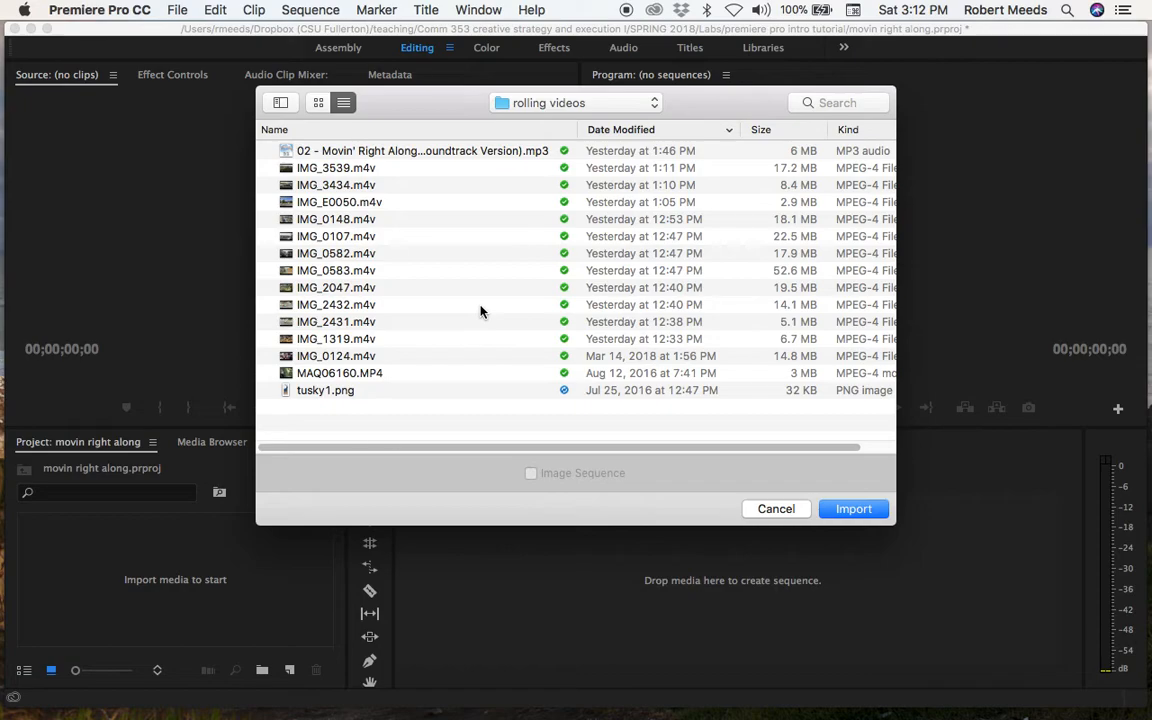
pyautogui.press('super+a')
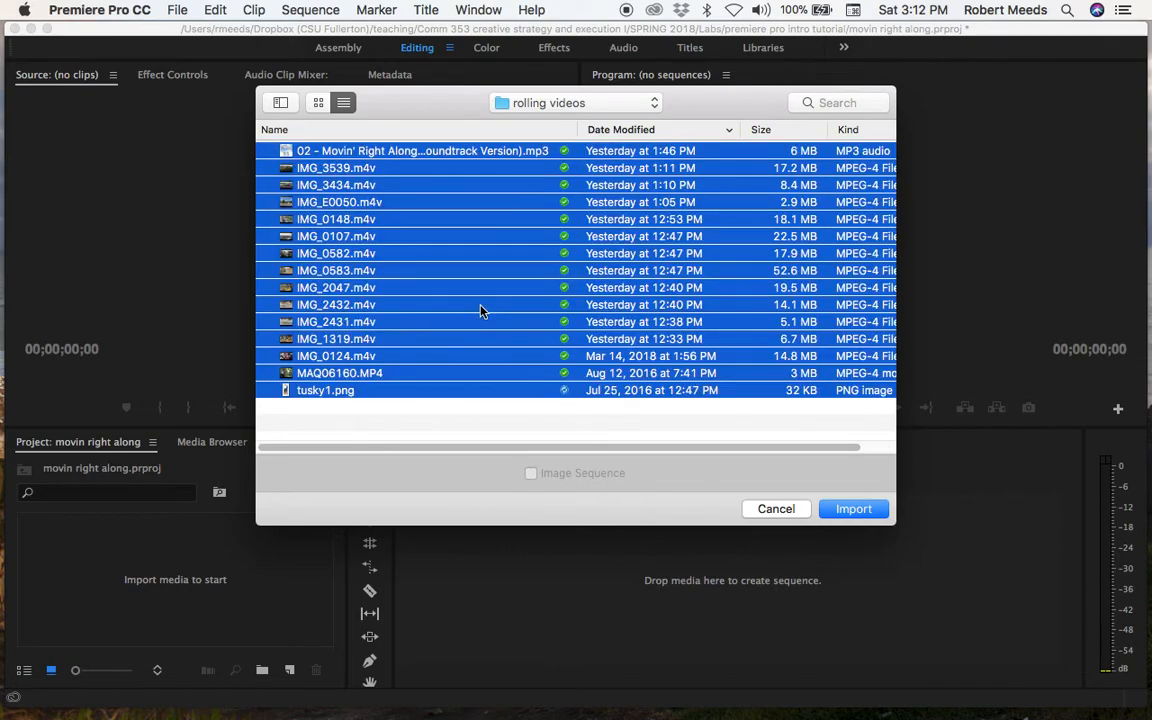
pyautogui.click(875, 510)
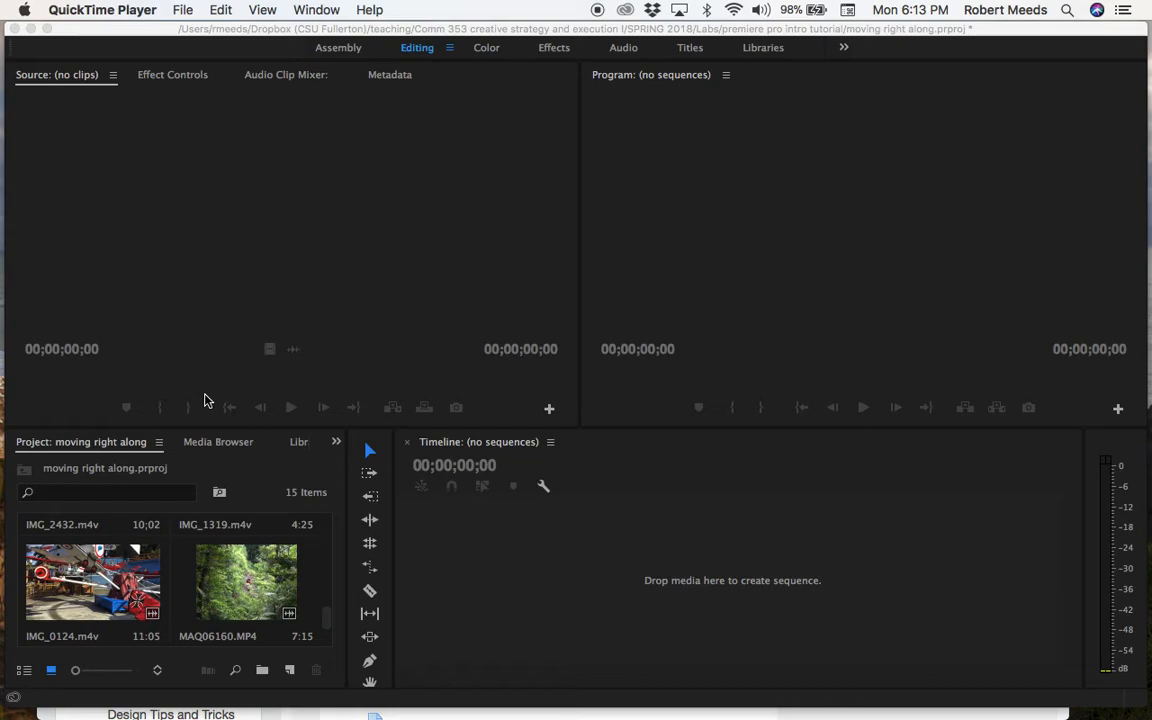
pyautogui.click(280, 312)
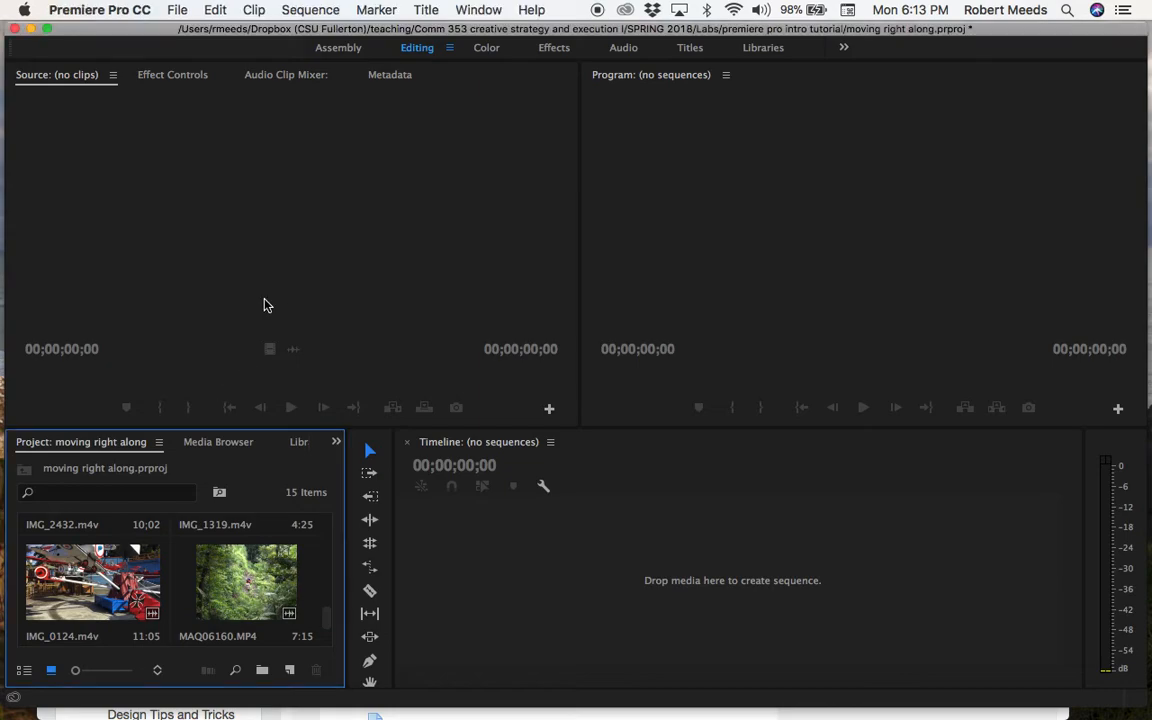
pyautogui.click(176, 12)
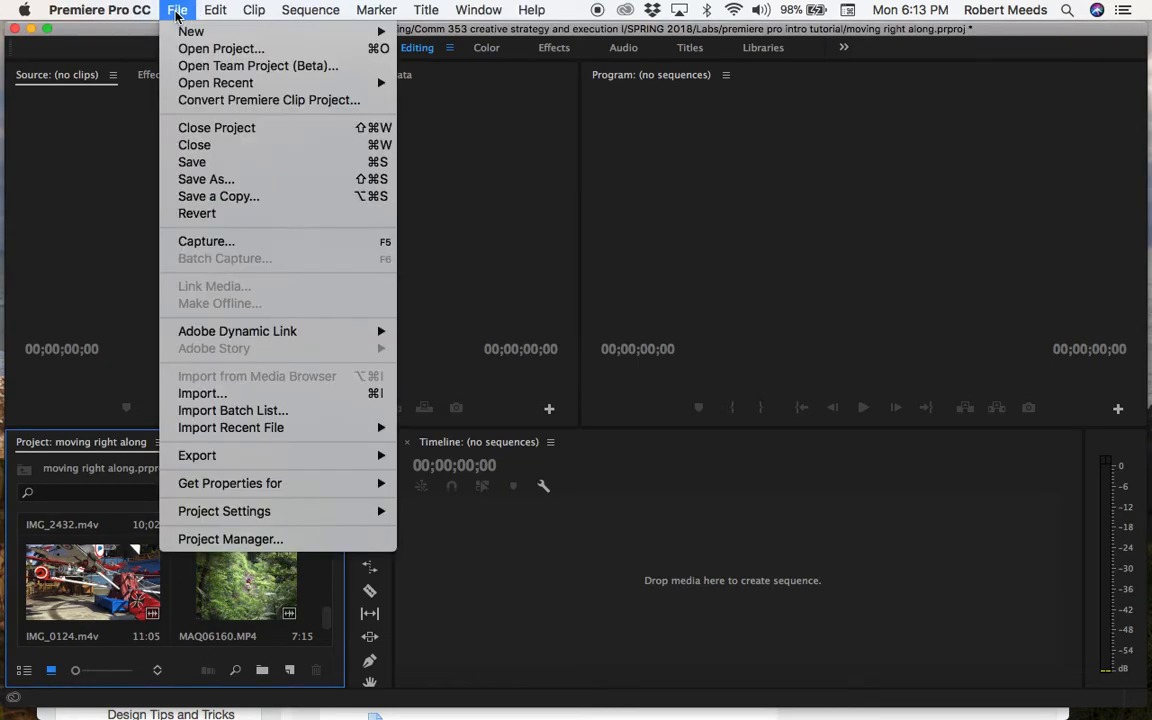
pyautogui.moveTo(180, 33)
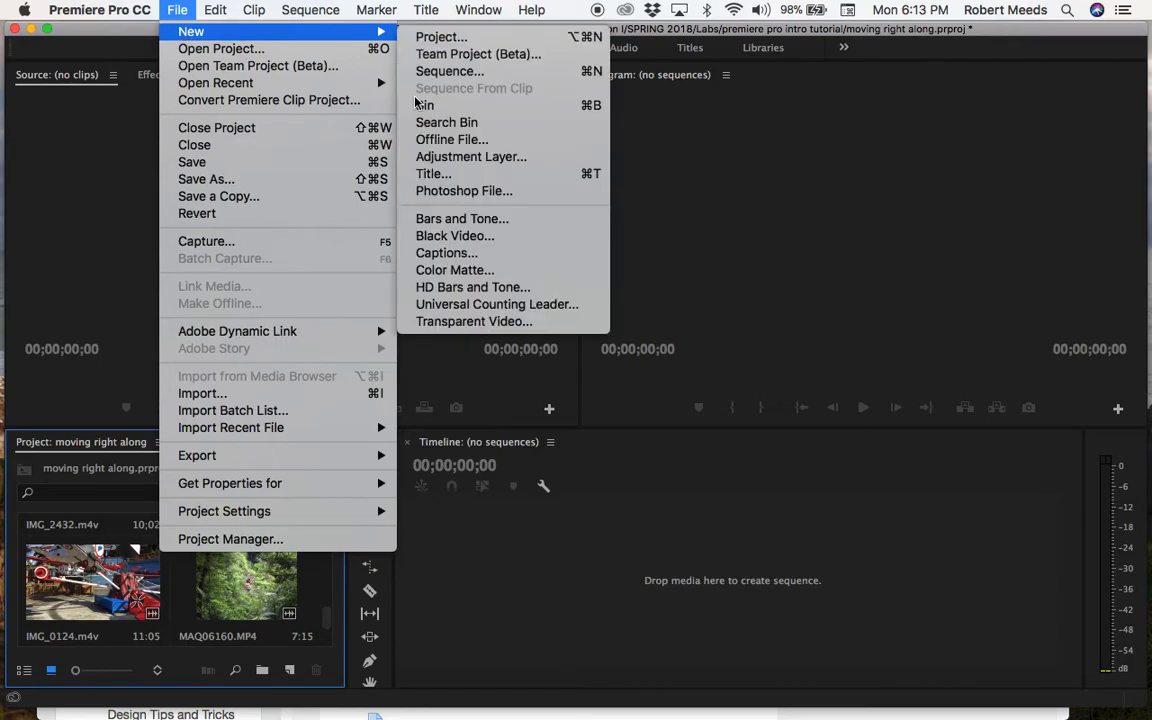
pyautogui.click(437, 237)
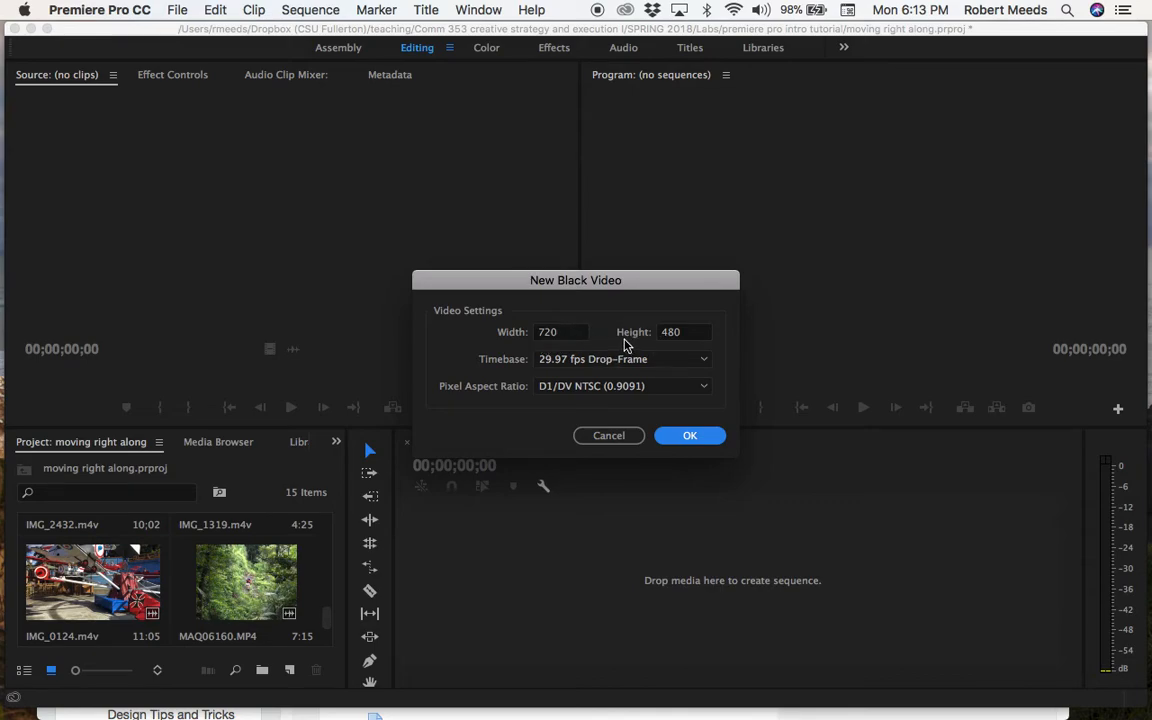
pyautogui.click(610, 436)
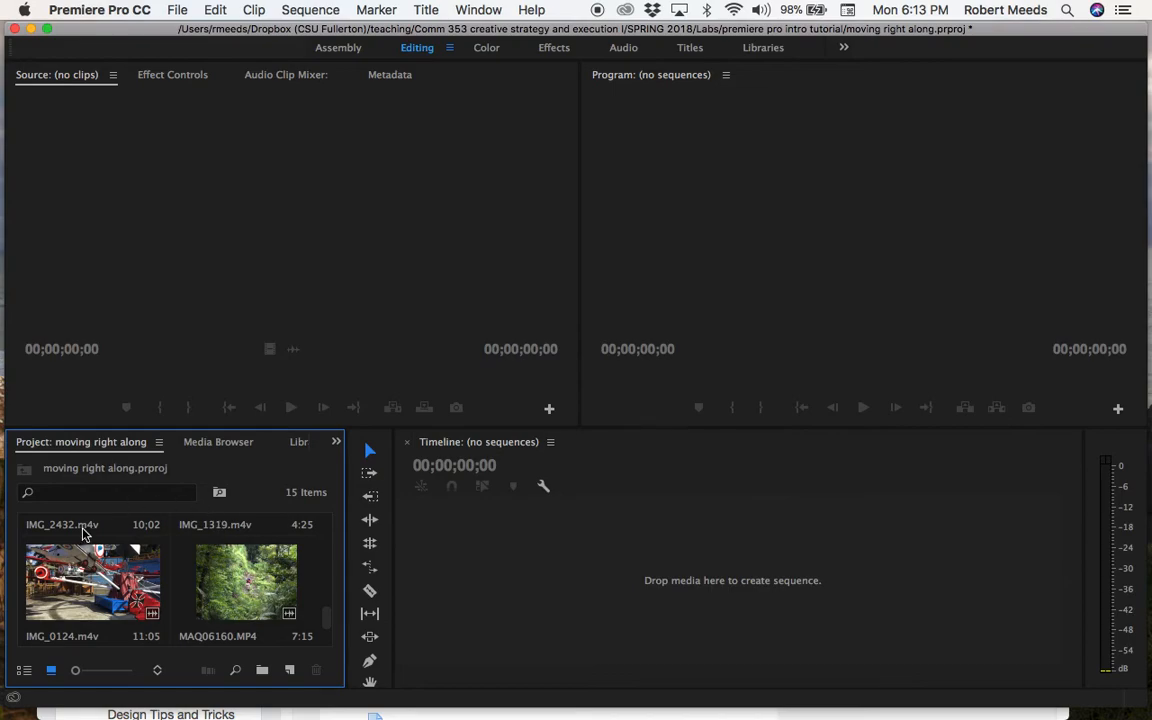
# - Examine the imported clips' frame rate and frame size in list view, and return the project items to icon view
pyautogui.scroll(5, 117, 557)
pyautogui.scroll(-3, 117, 557)
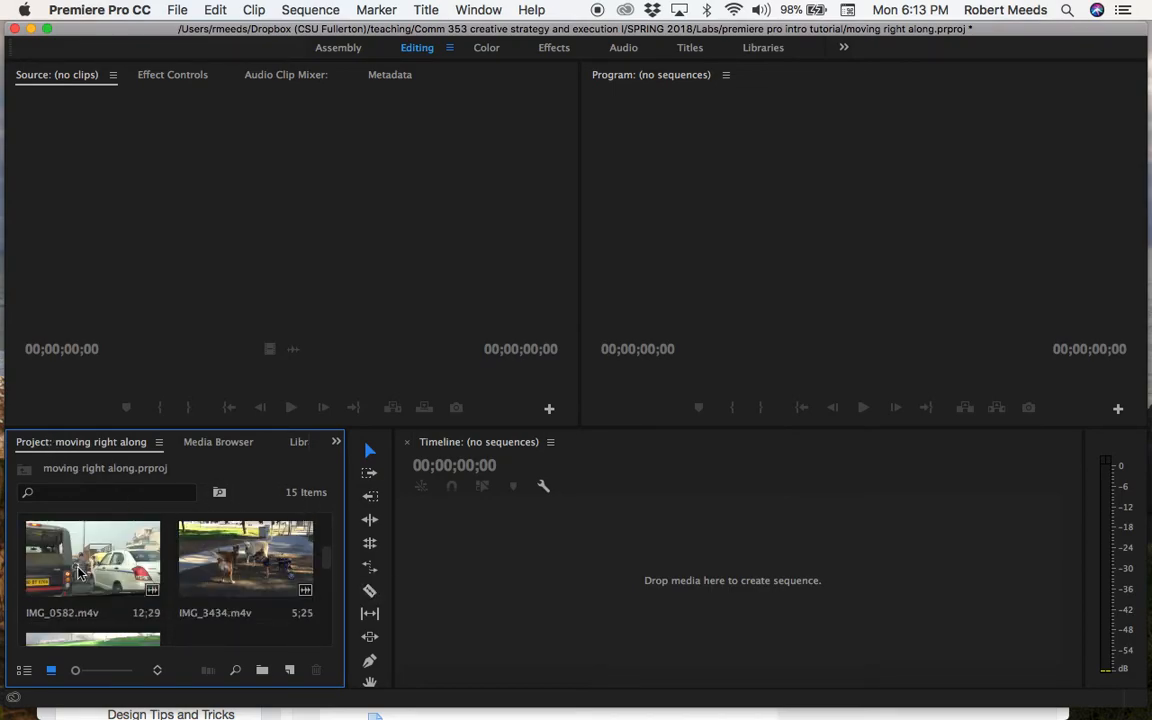
pyautogui.click(24, 670)
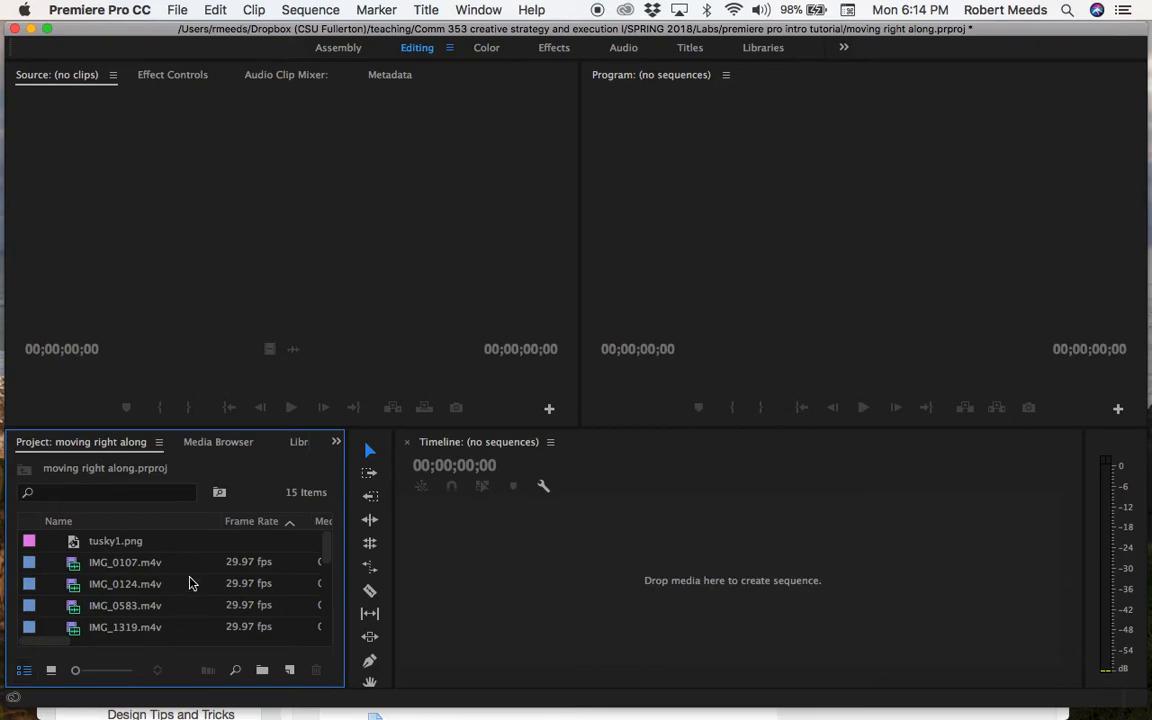
pyautogui.scroll(-1, 192, 583)
pyautogui.hscroll(5, 192, 583)
pyautogui.hscroll(4, 192, 583)
pyautogui.hscroll(4, 192, 583)
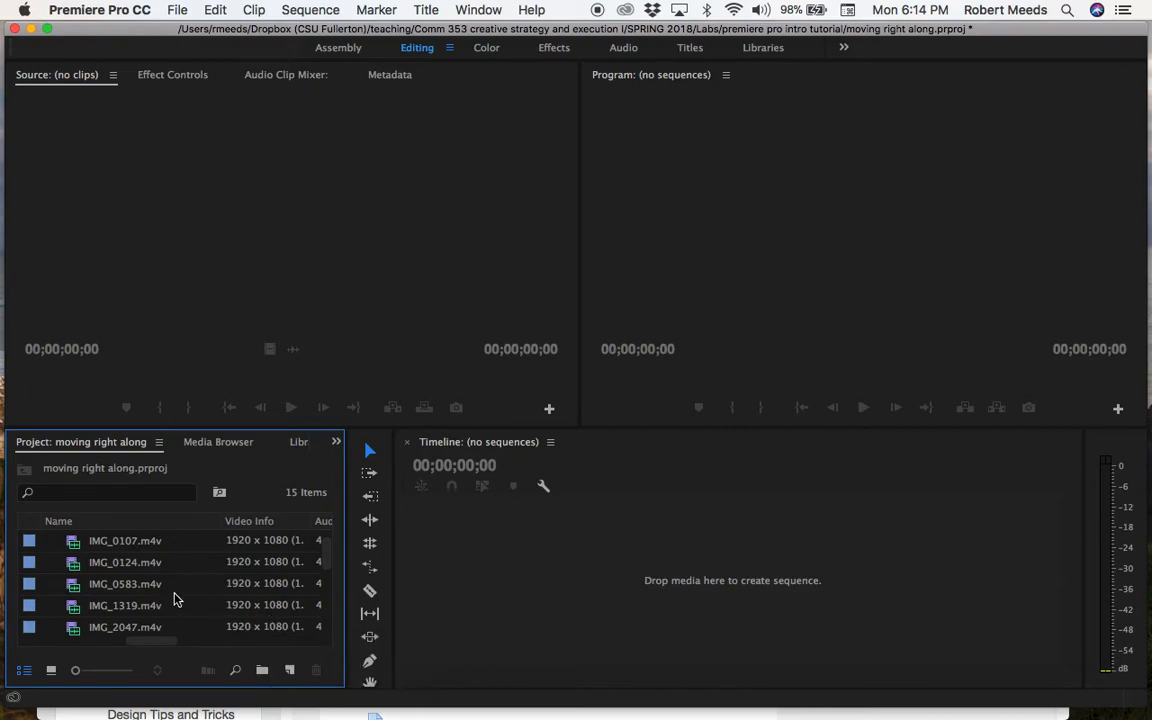
pyautogui.hscroll(3, 172, 597)
pyautogui.click(52, 673)
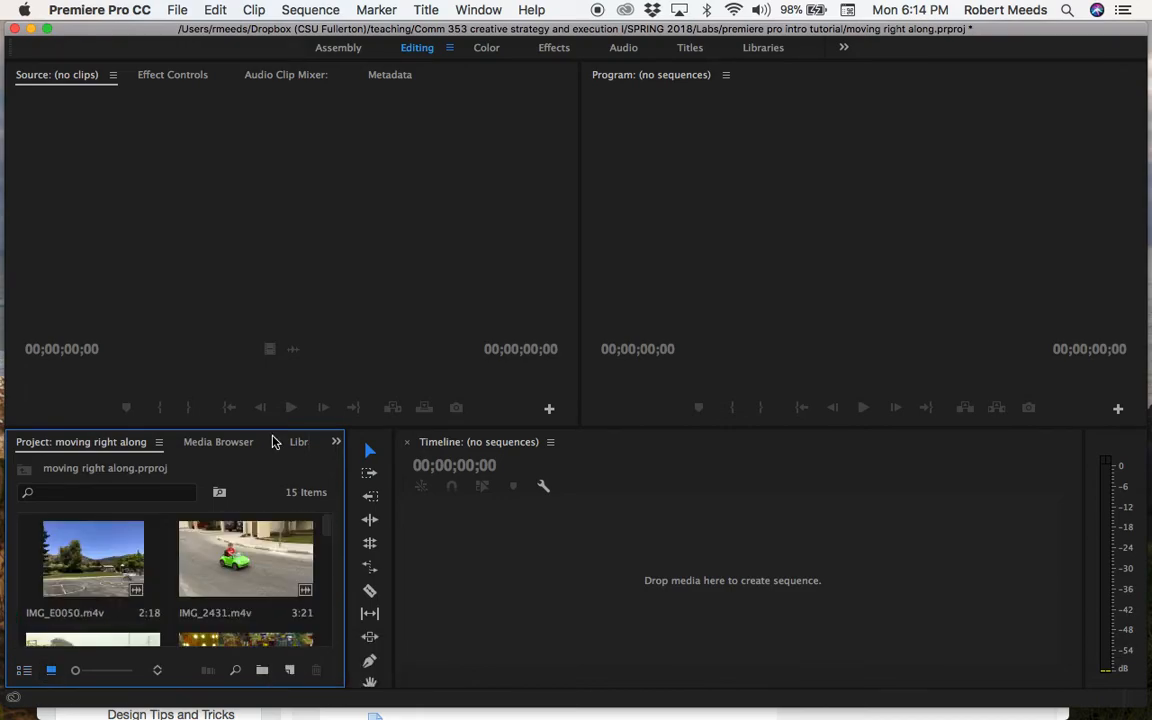
# - Create a new Black Video item with a width of 1920 and a height of 1080
pyautogui.click(180, 10)
pyautogui.moveTo(171, 36)
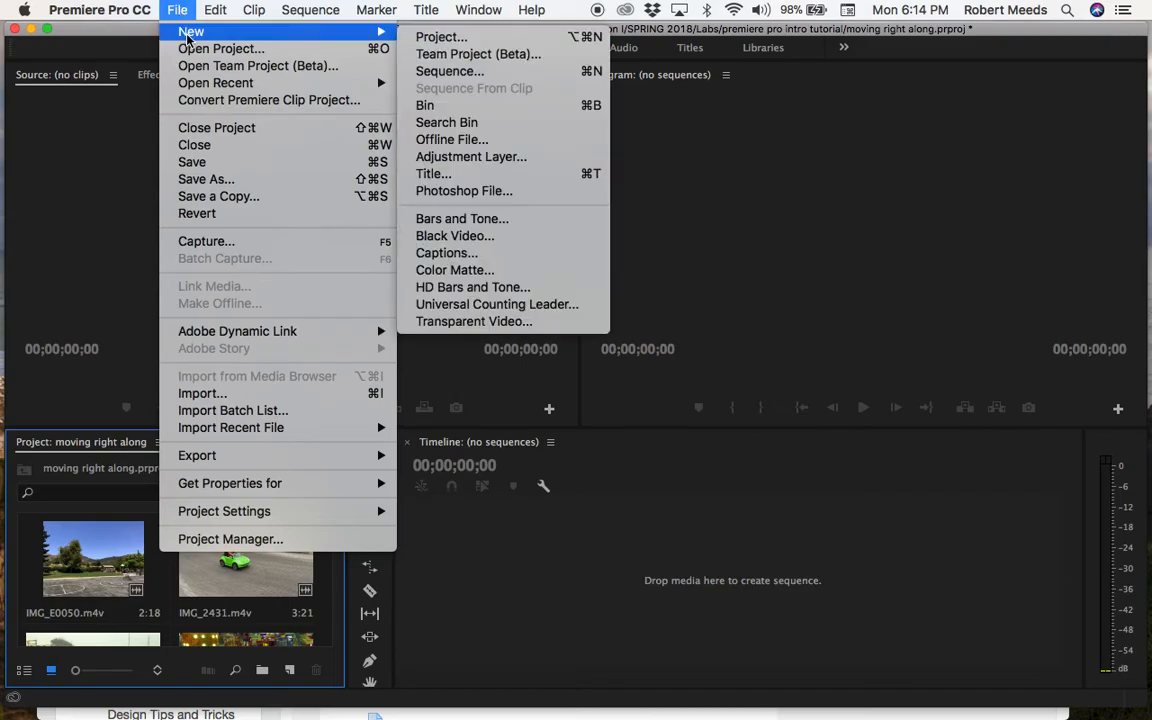
pyautogui.click(520, 236)
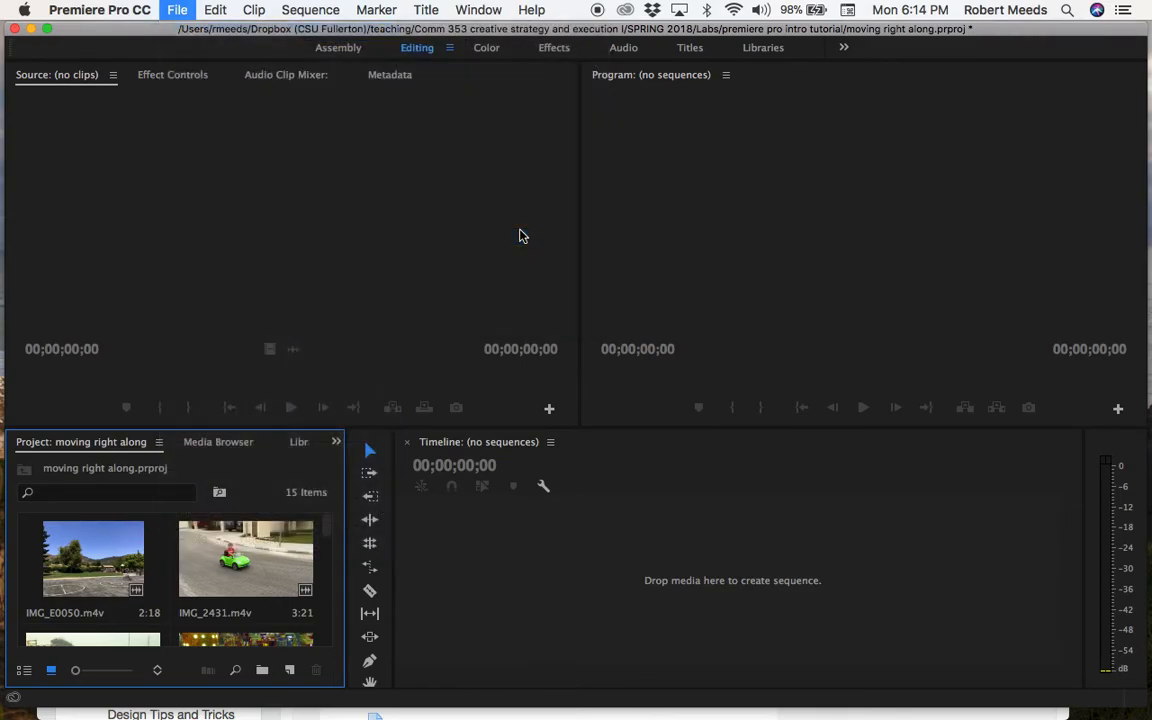
pyautogui.click(559, 335)
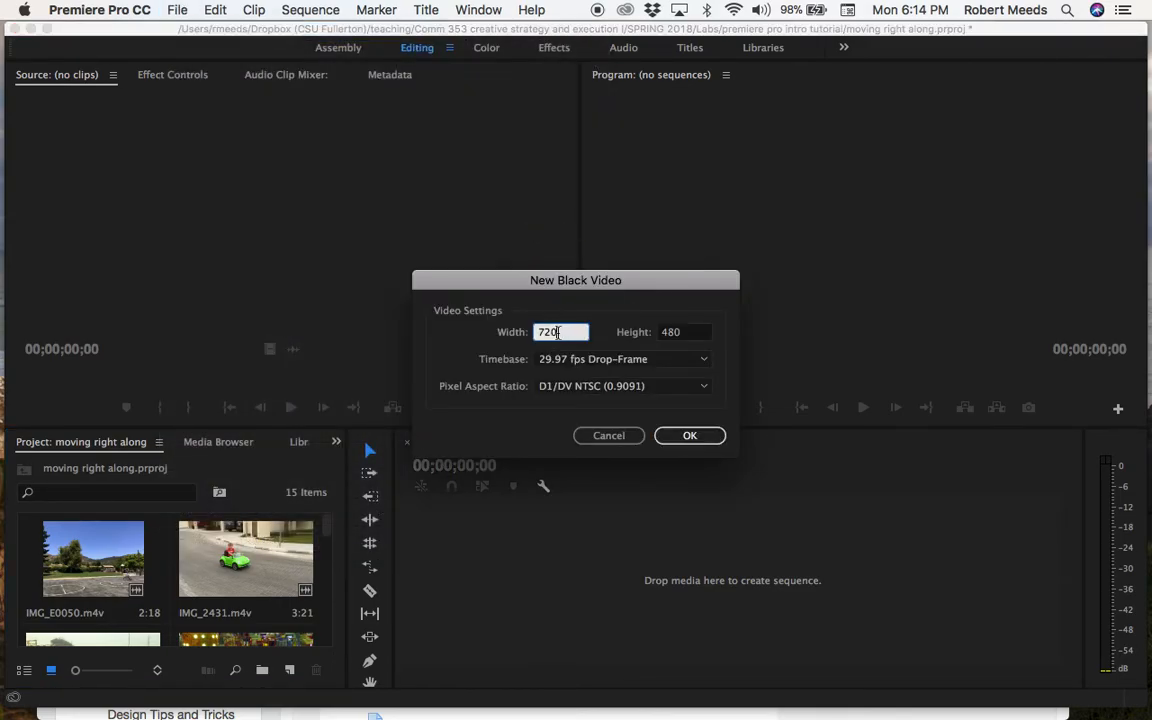
pyautogui.press('BackSpace')
pyautogui.write('19')
pyautogui.press('Tab')
pyautogui.write('1080')
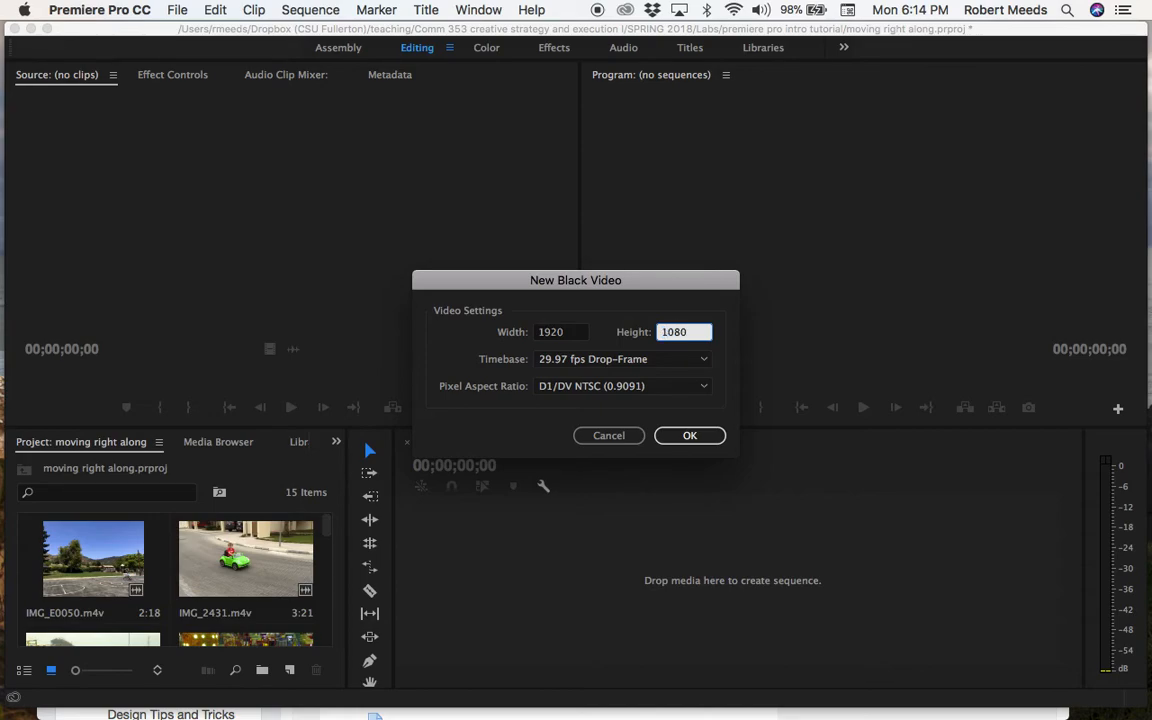
pyautogui.click(676, 437)
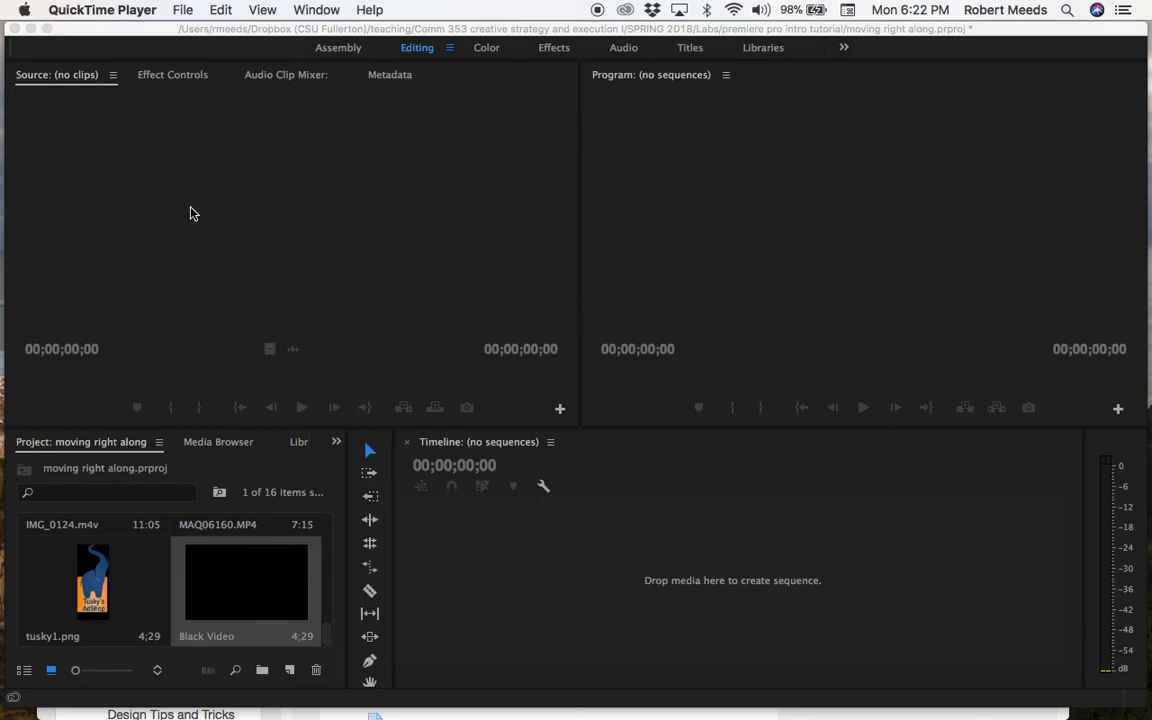
# - Mark the Black Video clip's out point at 00;00;01;15 and place the clip on the empty timeline to create a sequence
pyautogui.doubleClick(255, 577)
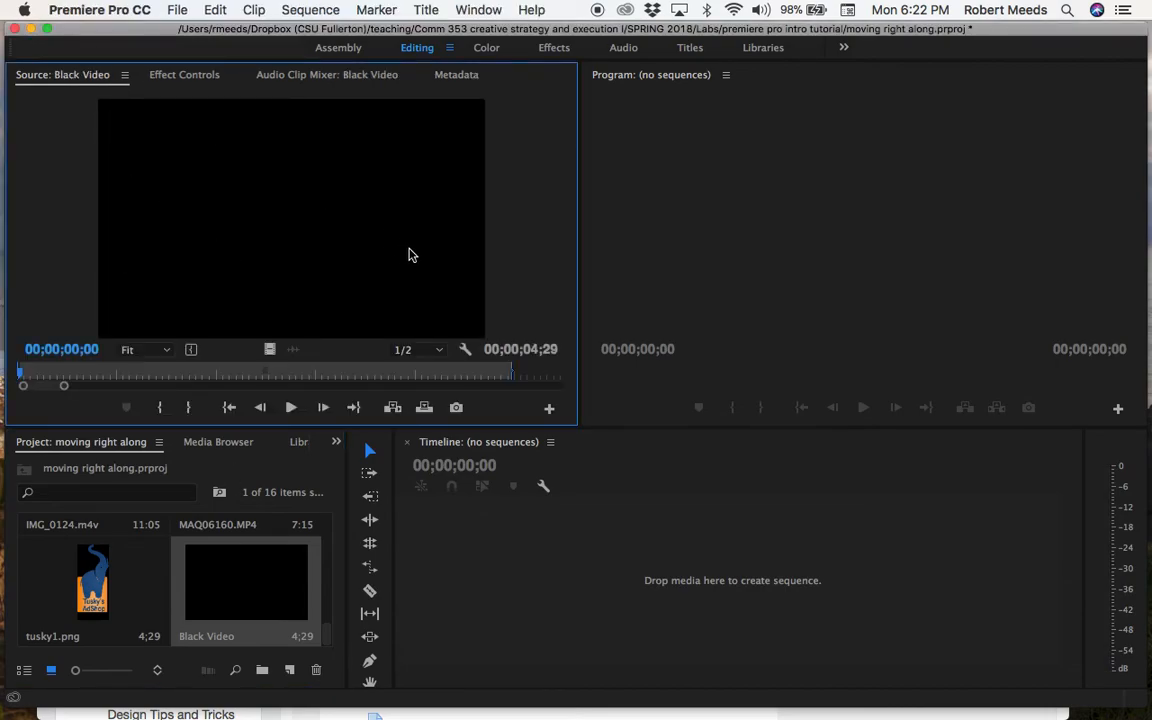
pyautogui.moveTo(18, 375)
pyautogui.click(174, 376)
pyautogui.moveTo(175, 378); pyautogui.dragTo(169, 376)
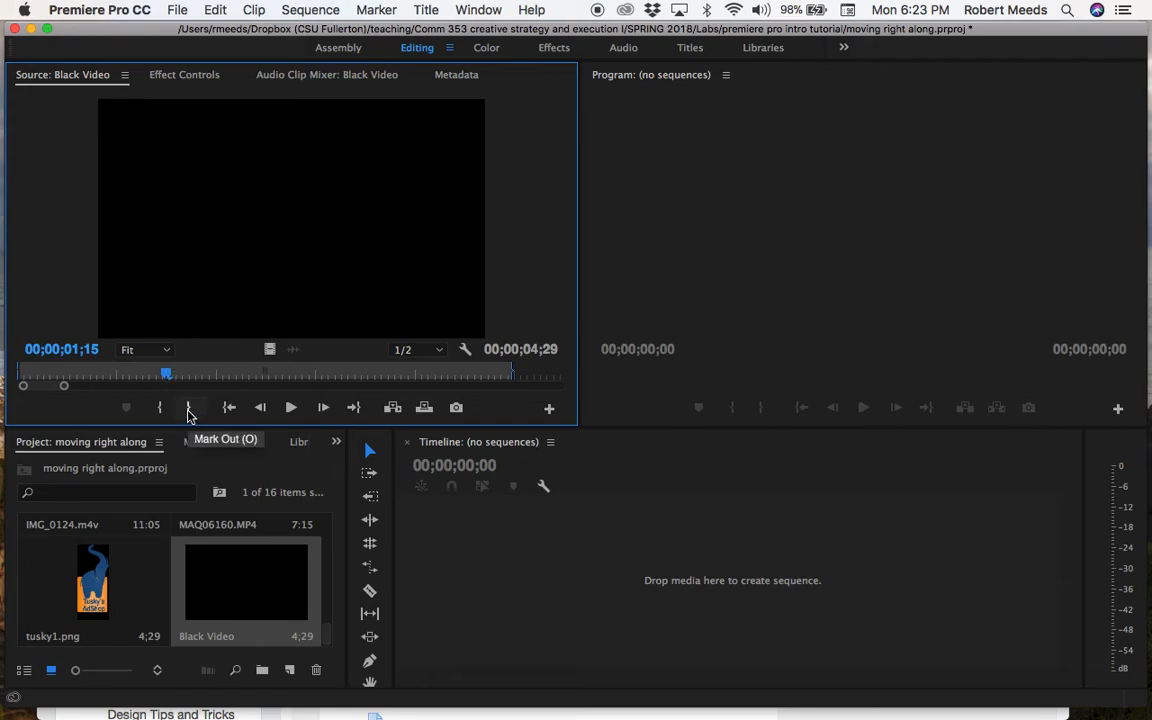
pyautogui.click(190, 410)
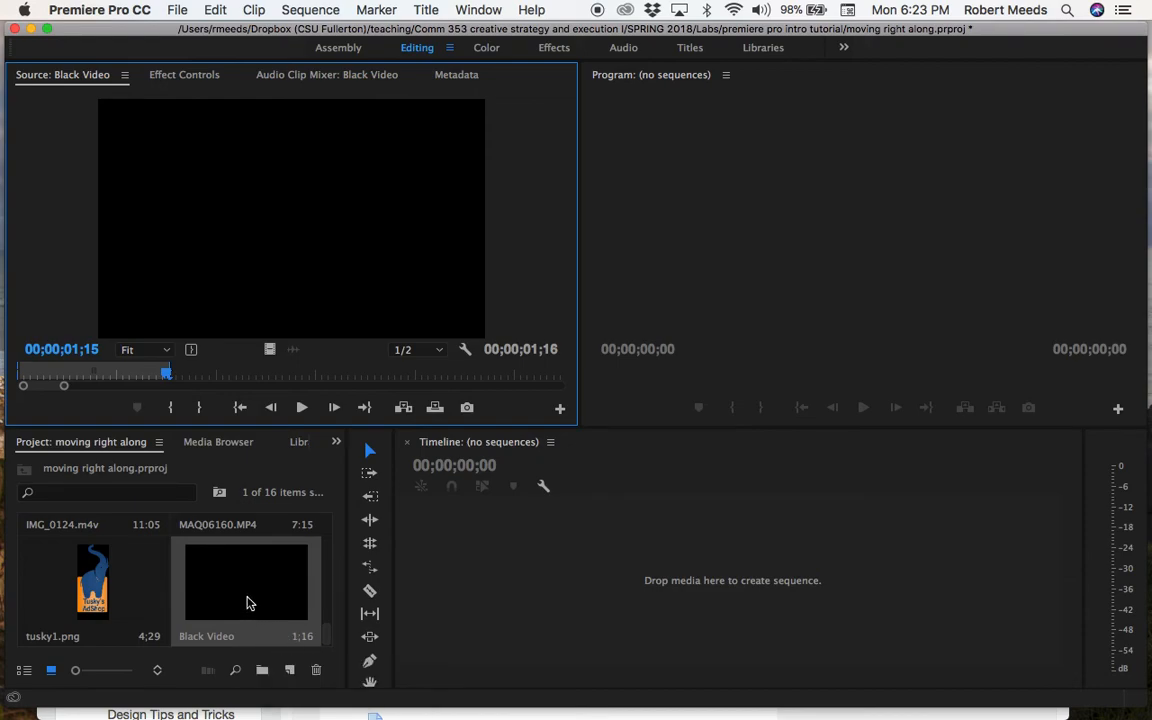
pyautogui.moveTo(248, 603); pyautogui.dragTo(647, 582)
pyautogui.moveTo(188, 592); pyautogui.dragTo(705, 622)
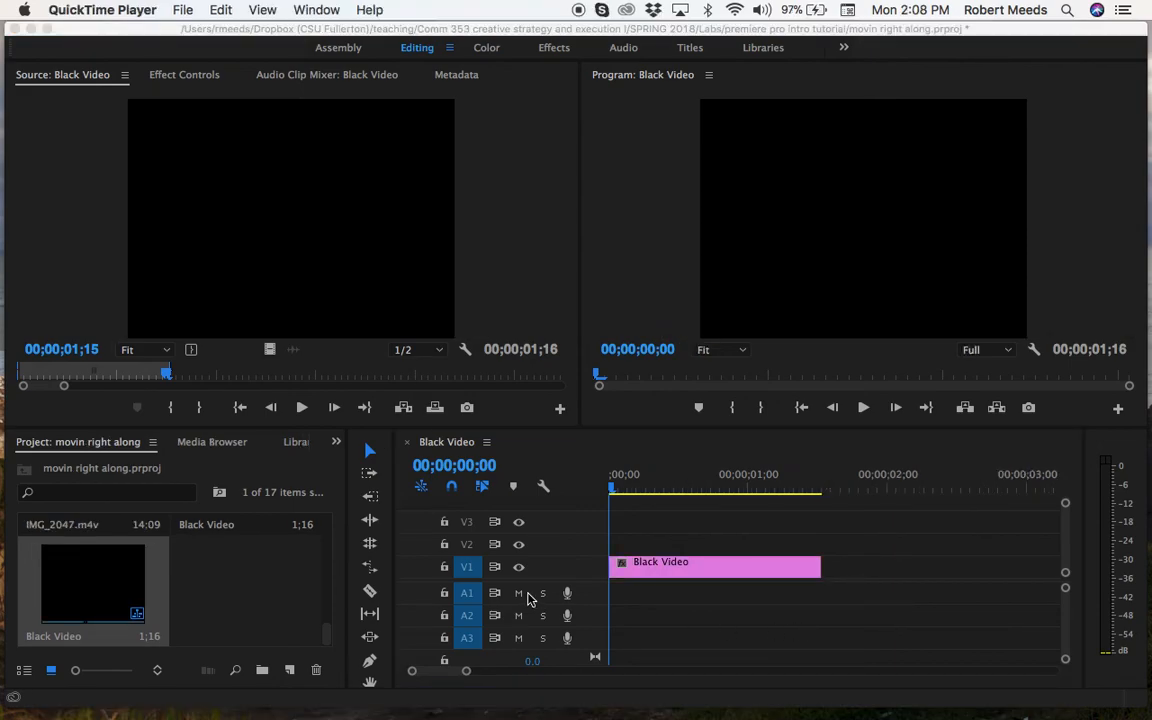
# - Load IMG_0583.m4v into the Source monitor and scrub its playhead back to about 00:00:03:29
pyautogui.click(330, 641)
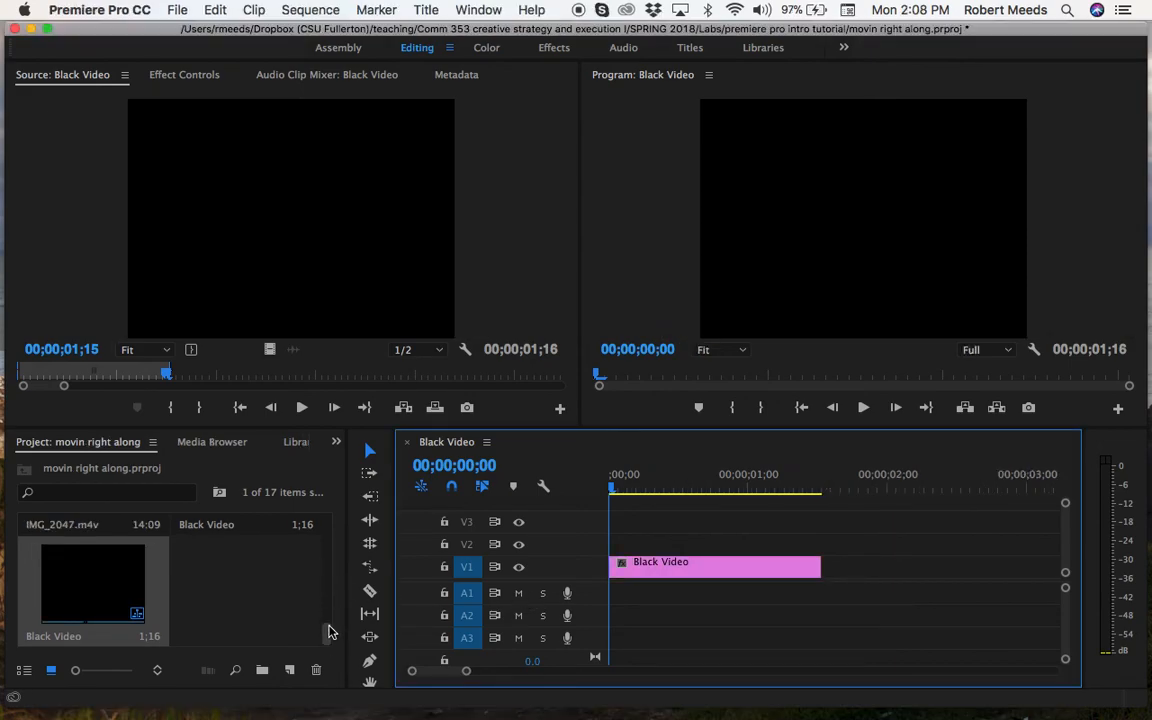
pyautogui.moveTo(328, 632); pyautogui.dragTo(329, 548)
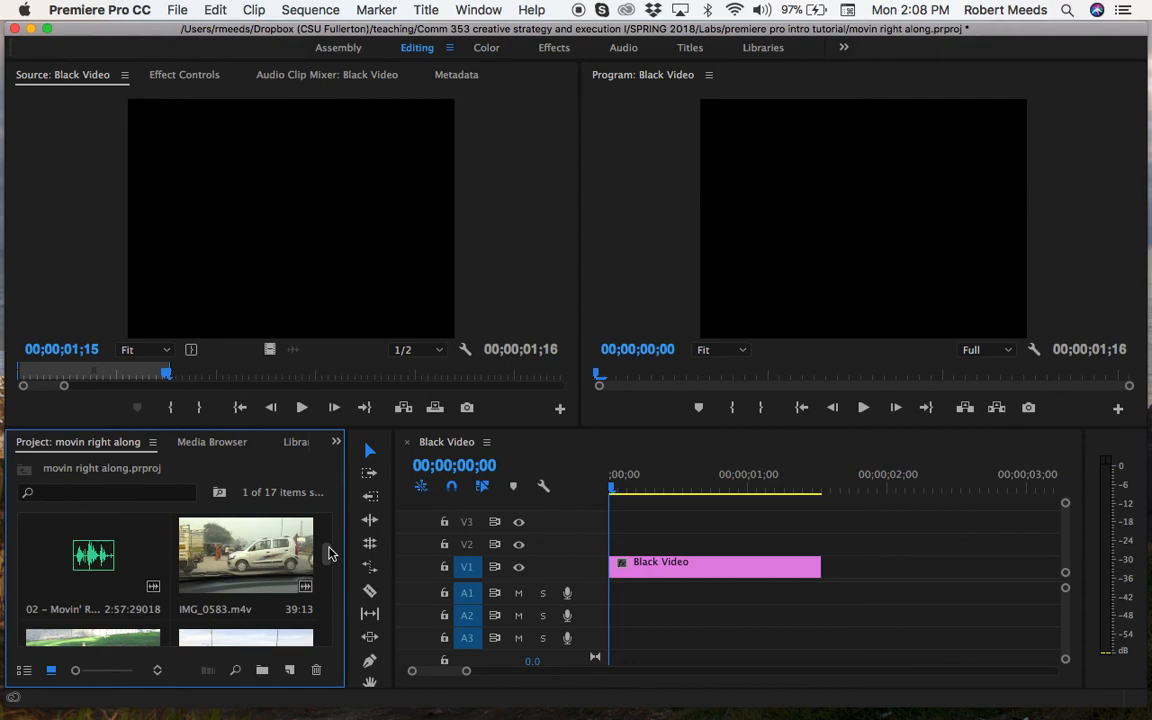
pyautogui.click(254, 565)
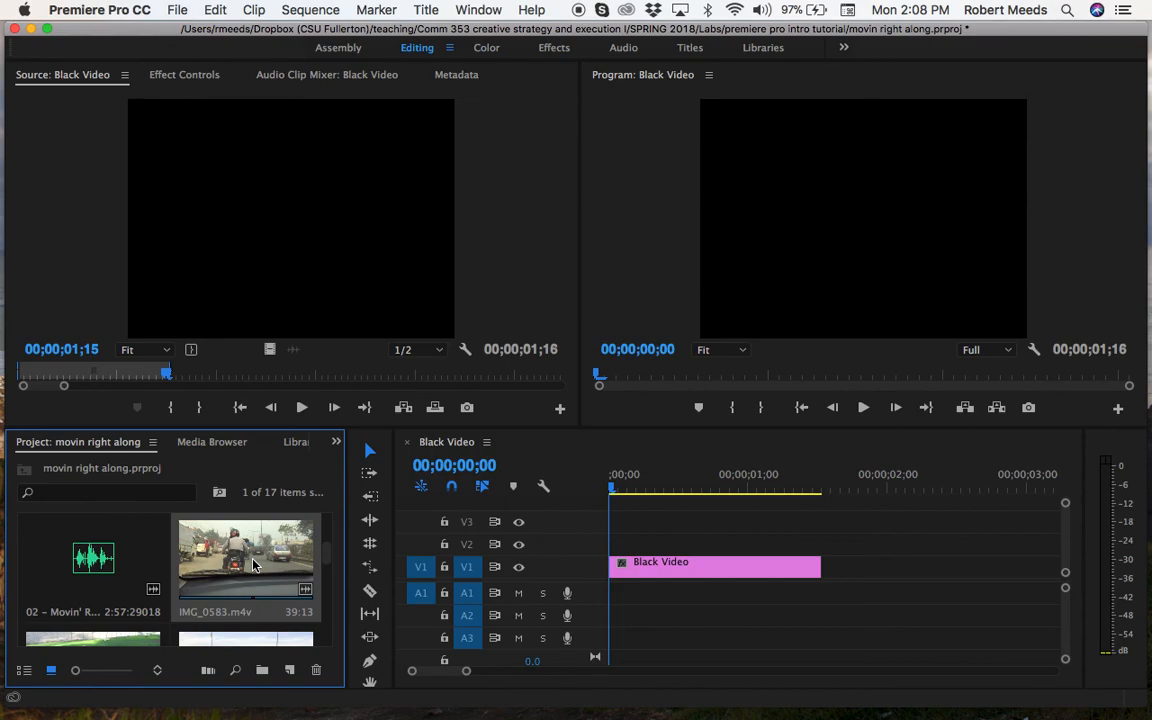
pyautogui.doubleClick(254, 565)
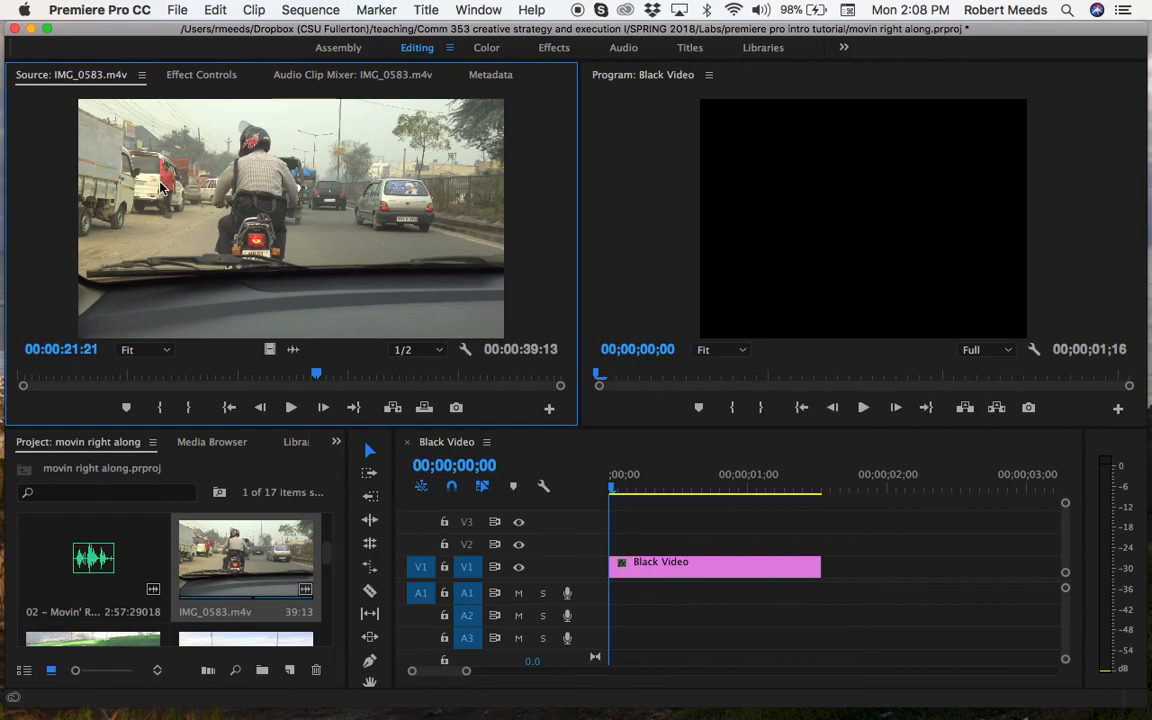
pyautogui.moveTo(310, 377); pyautogui.dragTo(182, 377)
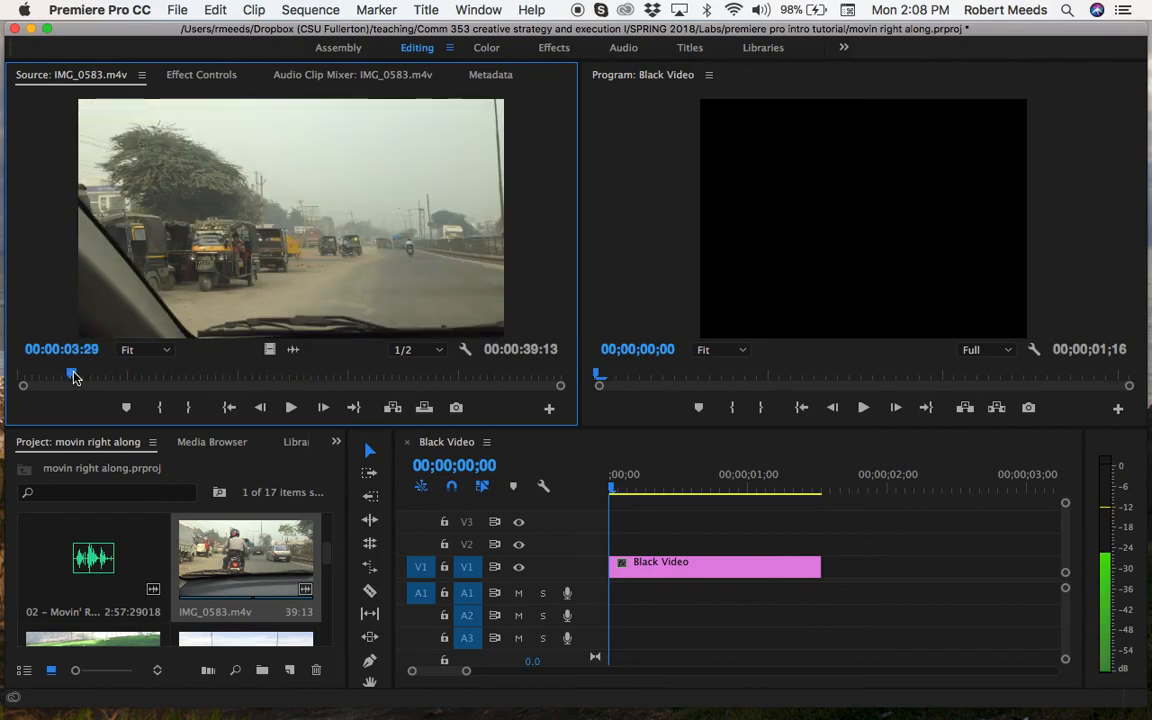